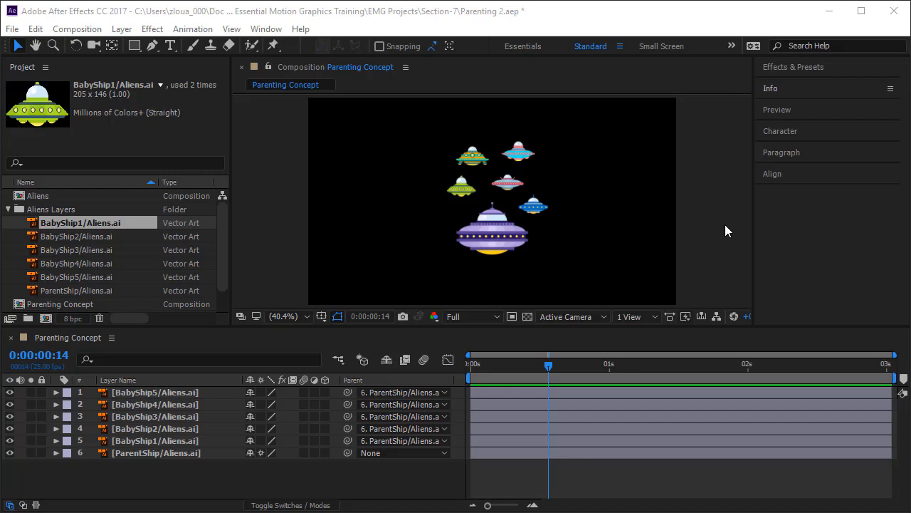
- Start keyframing the ParentShip layer's position at 0 seconds, with the ship in the lower-left of the frame at about 241.6, 567.8
click(479, 230)
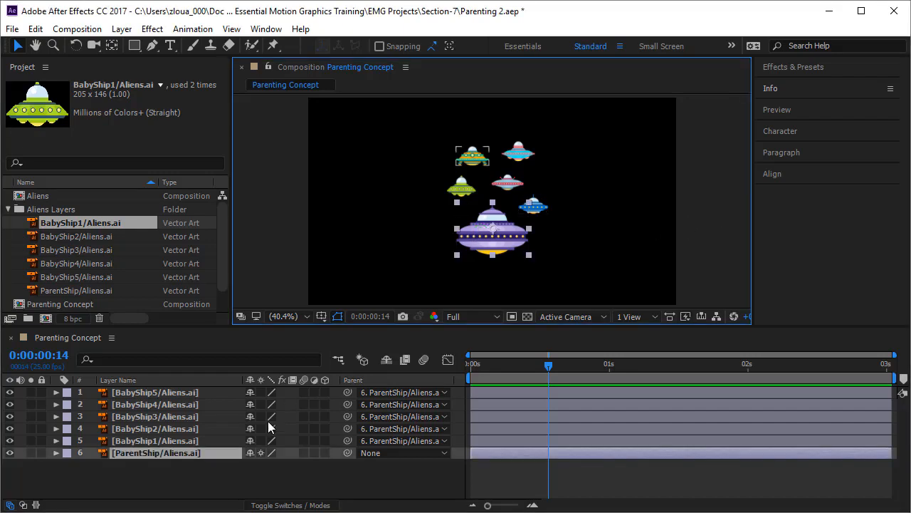
key(p)
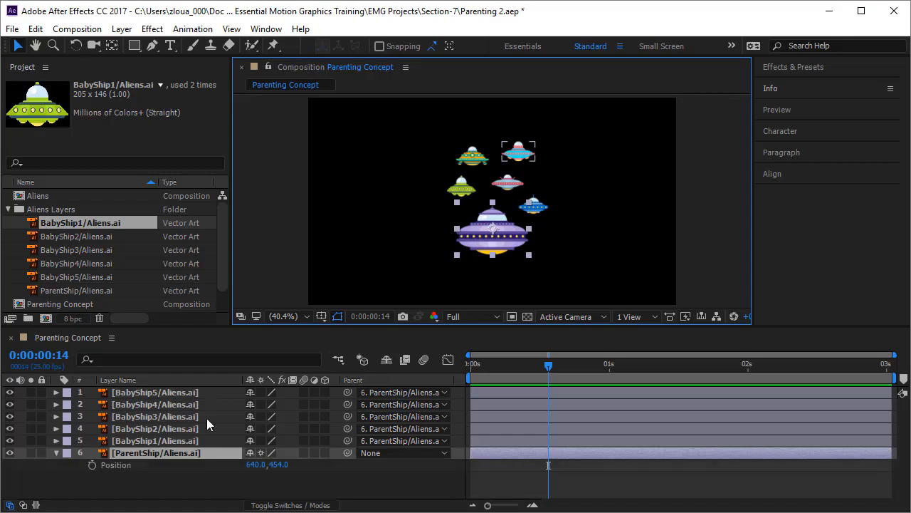
drag(549, 366, 398, 396)
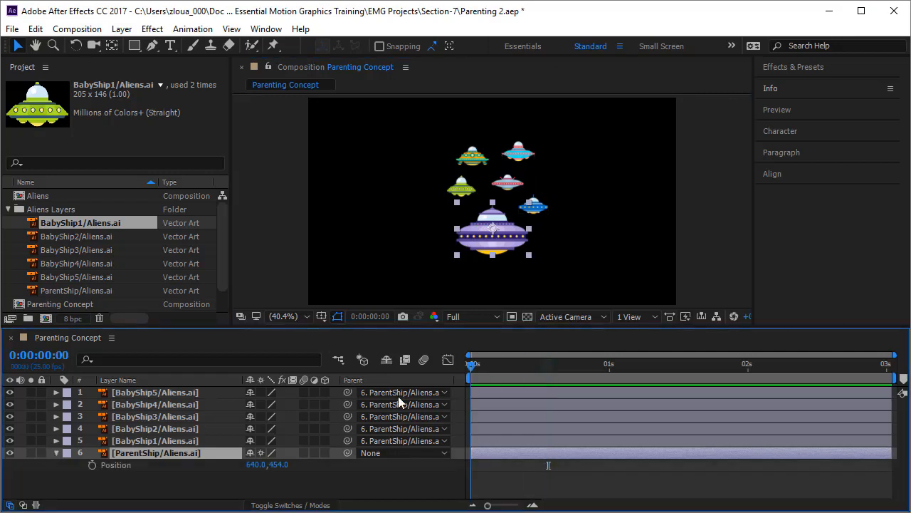
click(91, 465)
drag(494, 234, 379, 262)
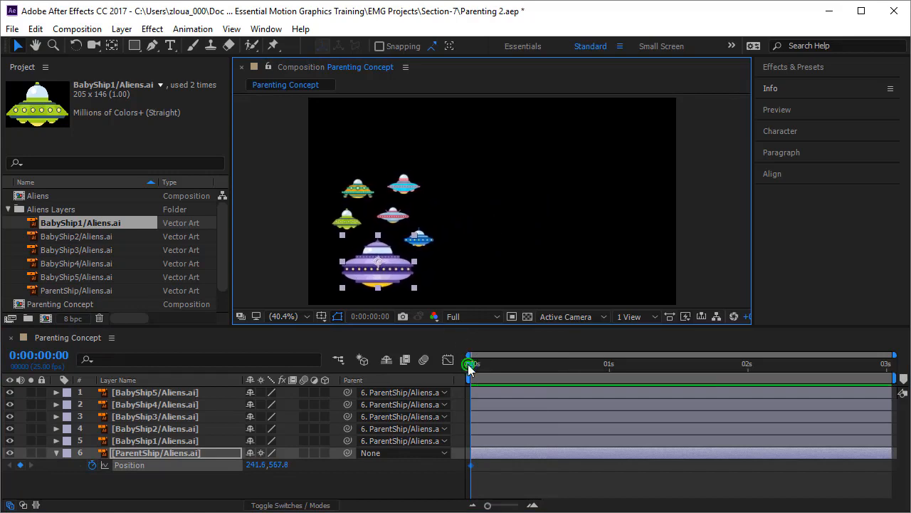
- Add a parent ship position keyframe at 1 second, at about 550.9, 330.3, and bend the motion path between both keyframes into an S-curve
drag(470, 368, 609, 365)
drag(376, 278, 498, 197)
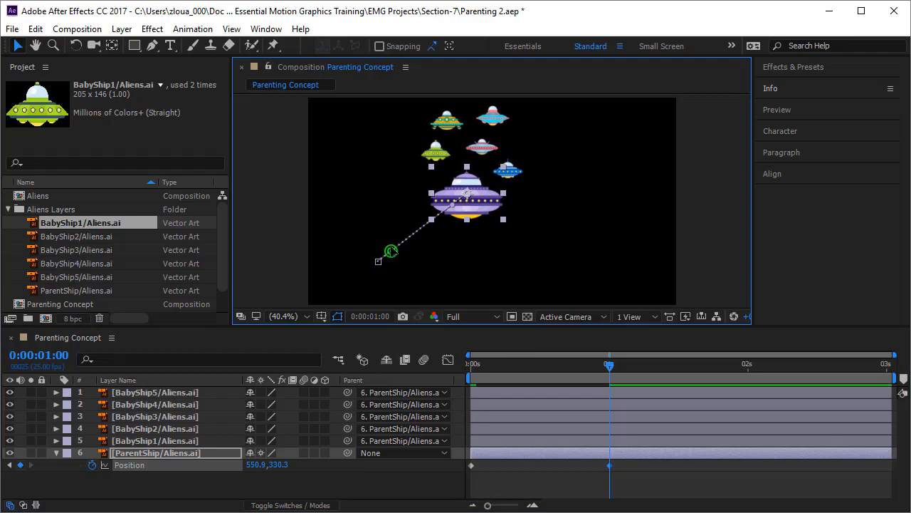
drag(390, 250, 352, 229)
drag(452, 206, 454, 239)
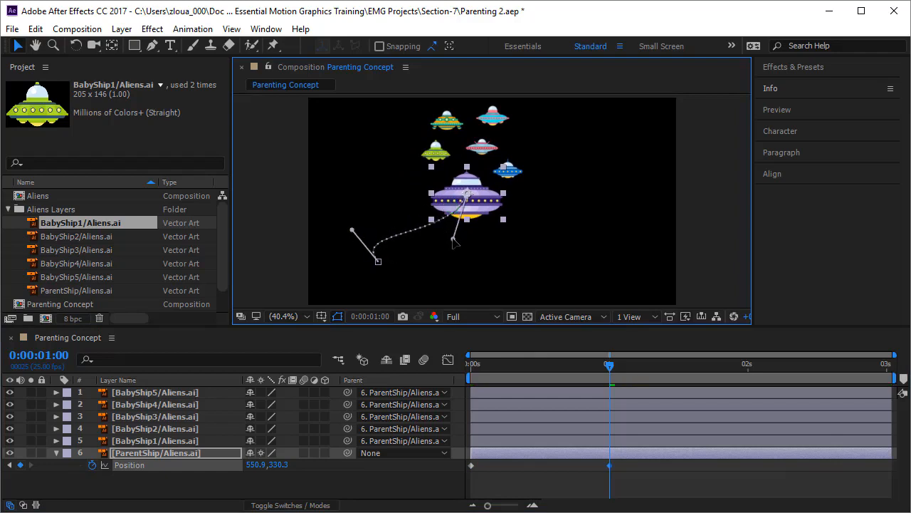
- Keyframe the parent ship further right and lower at 2 seconds and at about 575.7, 468.9 at 3 seconds, and preview the motion
drag(609, 365, 747, 367)
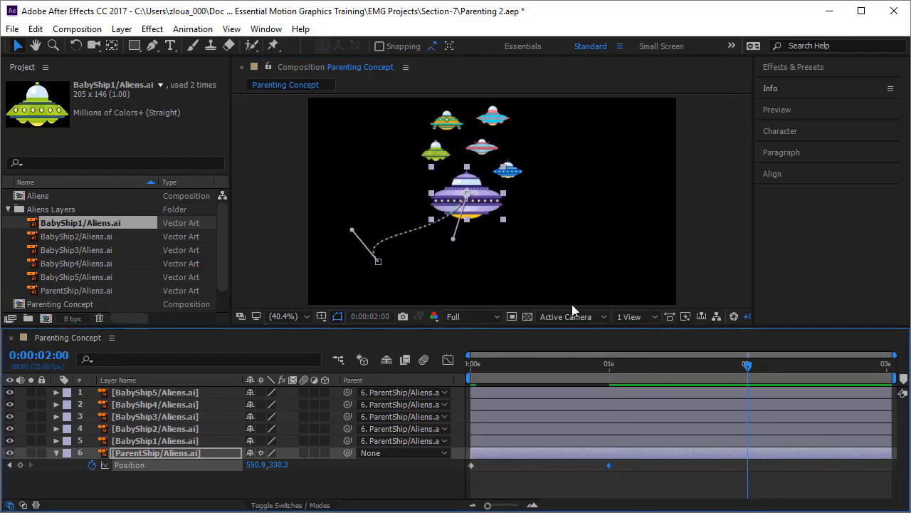
drag(492, 206, 599, 255)
drag(748, 364, 896, 385)
drag(598, 263, 492, 250)
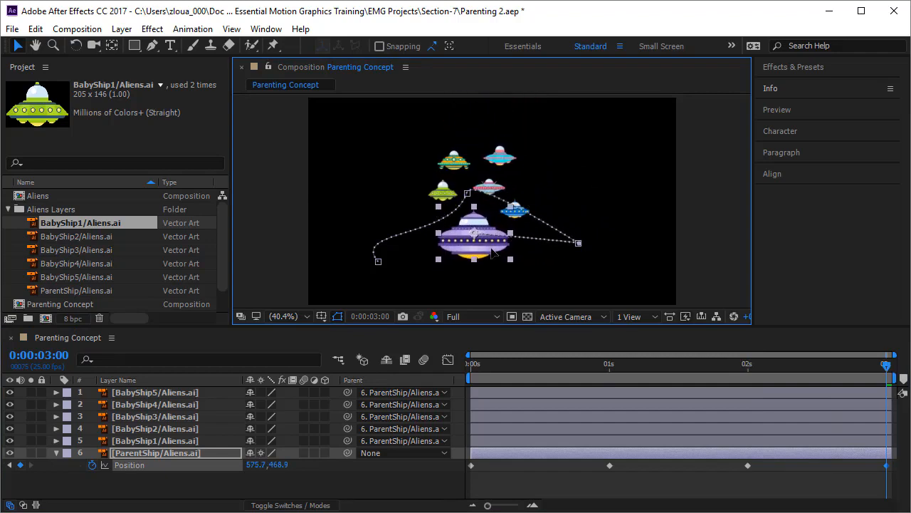
click(579, 243)
click(713, 478)
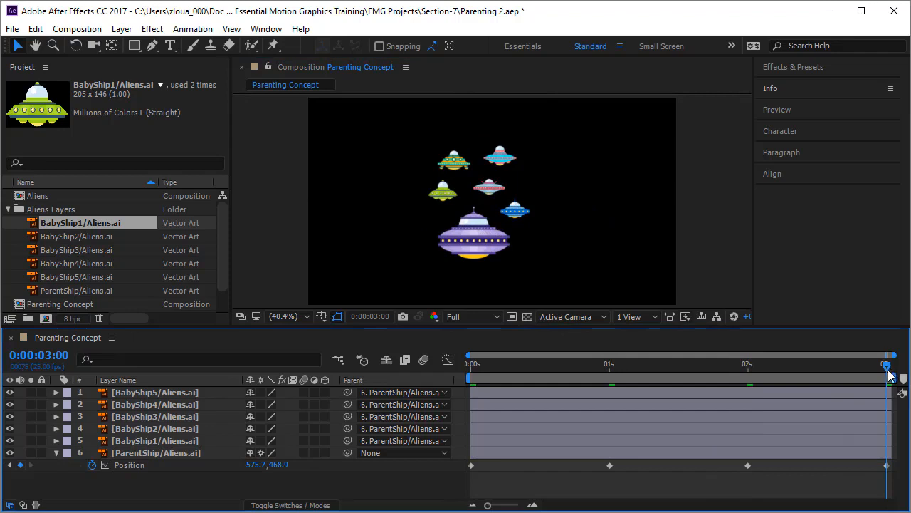
key(space)
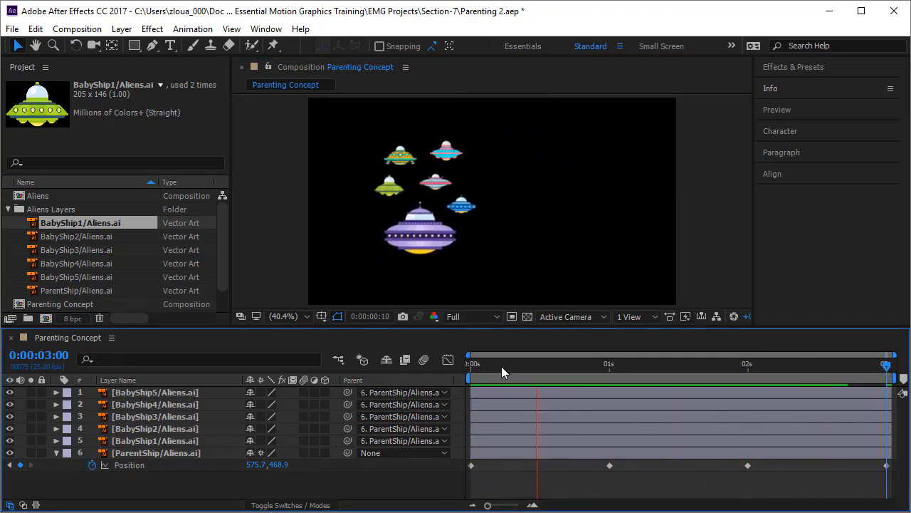
drag(477, 364, 464, 365)
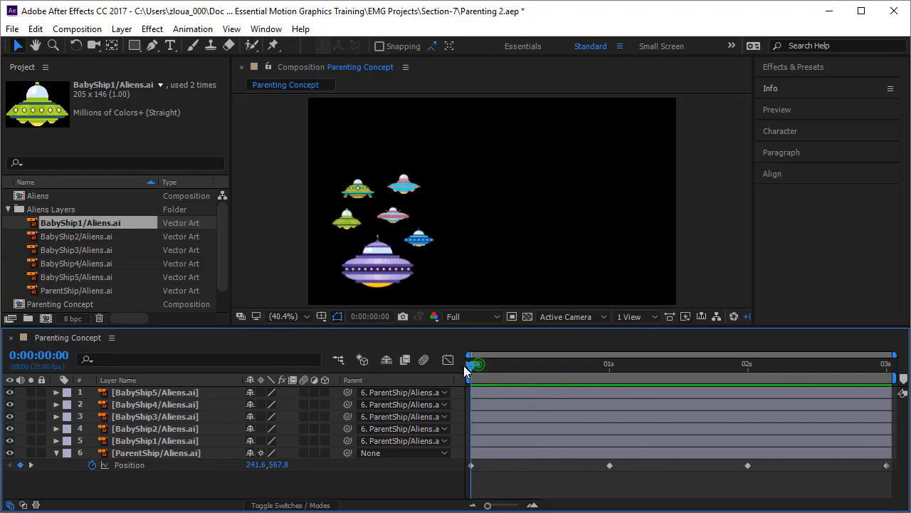
- Reveal the Position and Rotation of the blue BabyShip5 layer and start keyframing both at 0 seconds
click(419, 240)
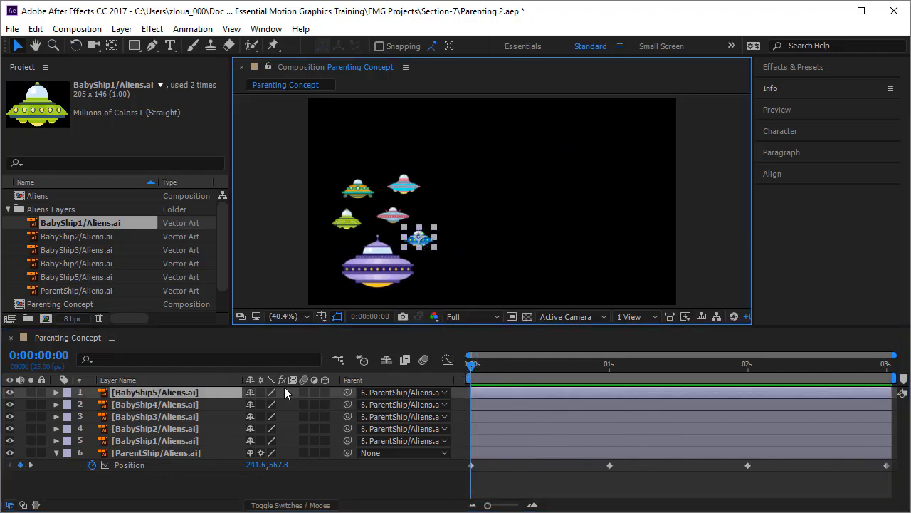
key(p)
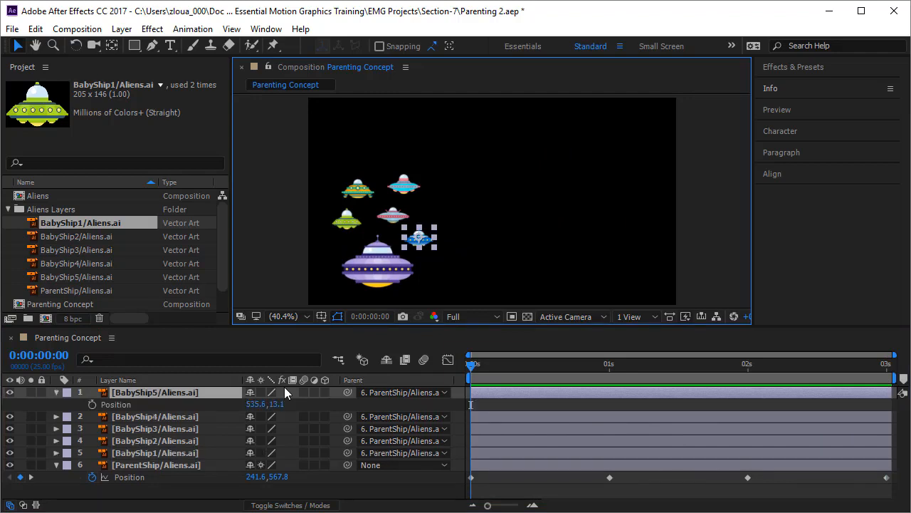
key(shift+r)
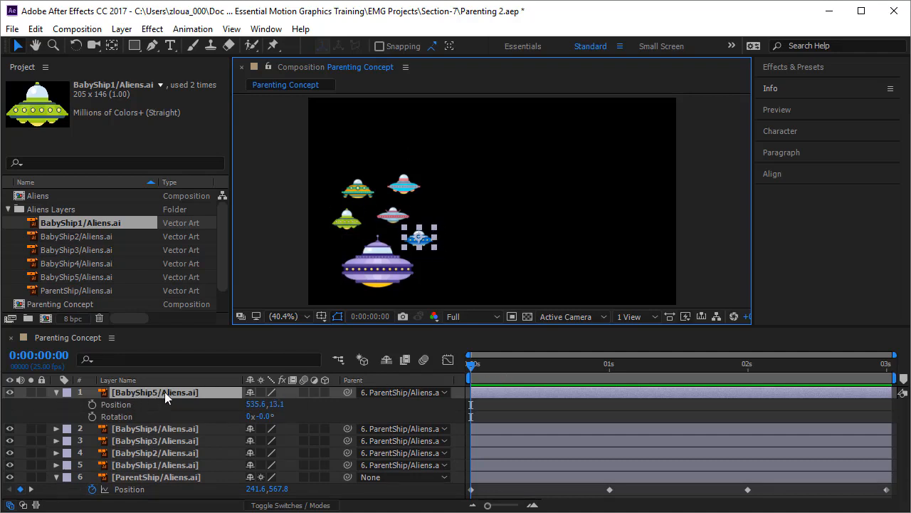
click(92, 404)
click(92, 416)
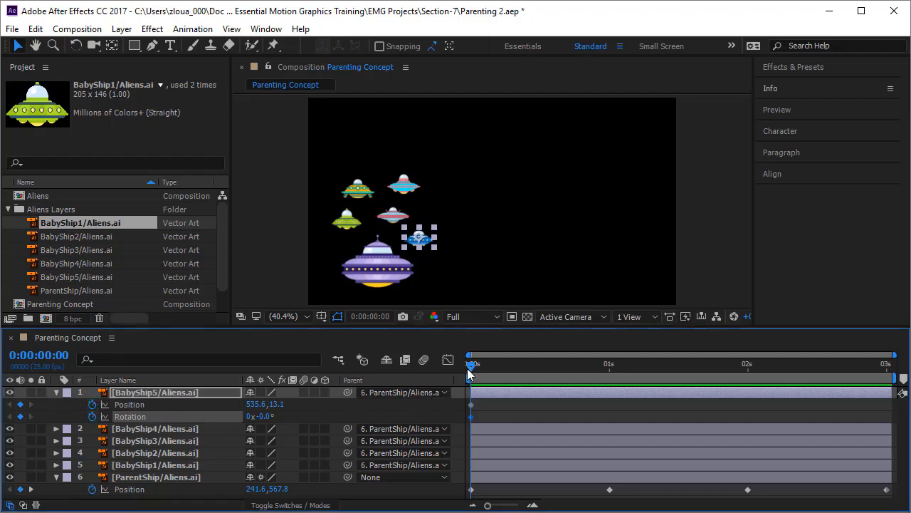
- At 0:00:00:16, set BabyShip5's X position to 777.6 and its rotation to 56°
drag(473, 372, 560, 377)
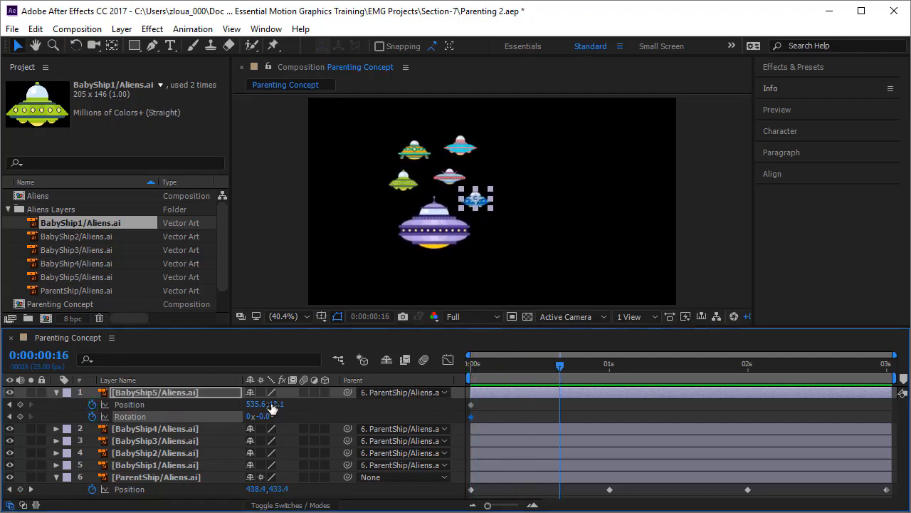
drag(256, 404, 482, 403)
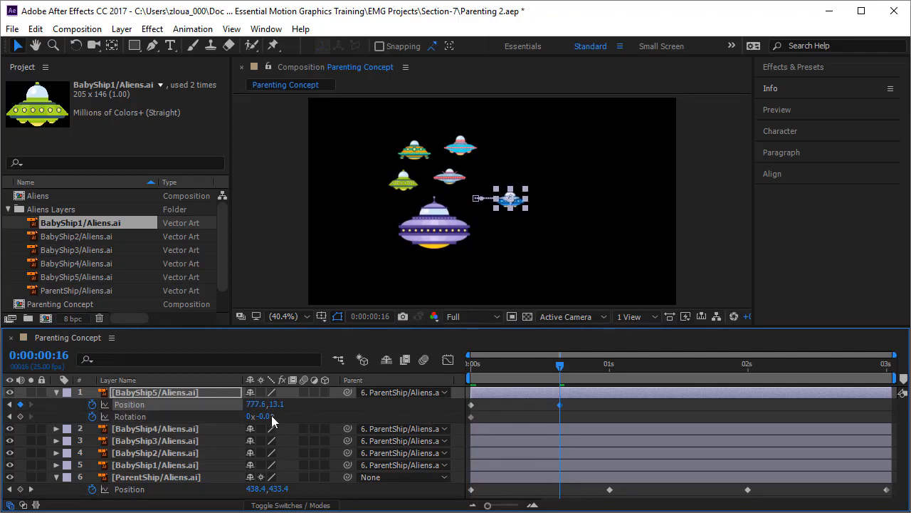
drag(272, 415, 311, 415)
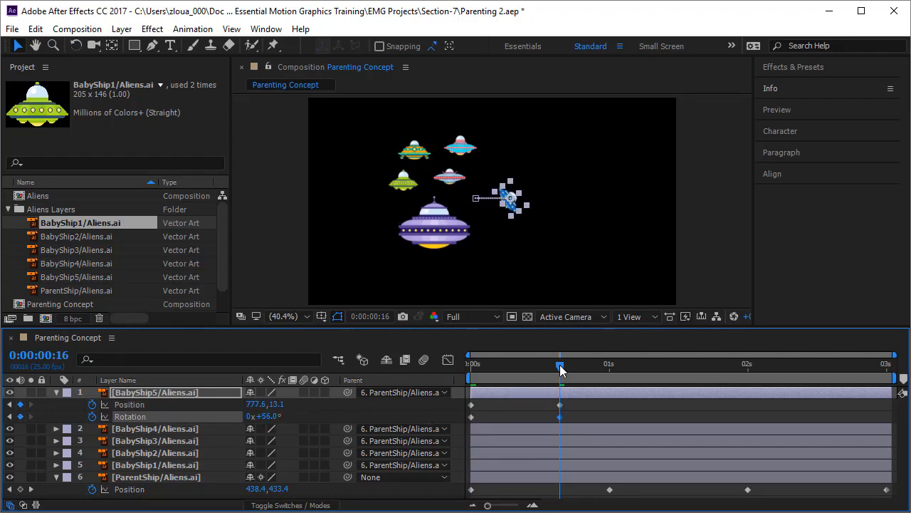
- Keyframe BabyShip5 at X 475.6 and rotation -37° at 0:00:01:13, and at X 882.6 and rotation 53° at 0:00:02:11
drag(560, 369, 683, 372)
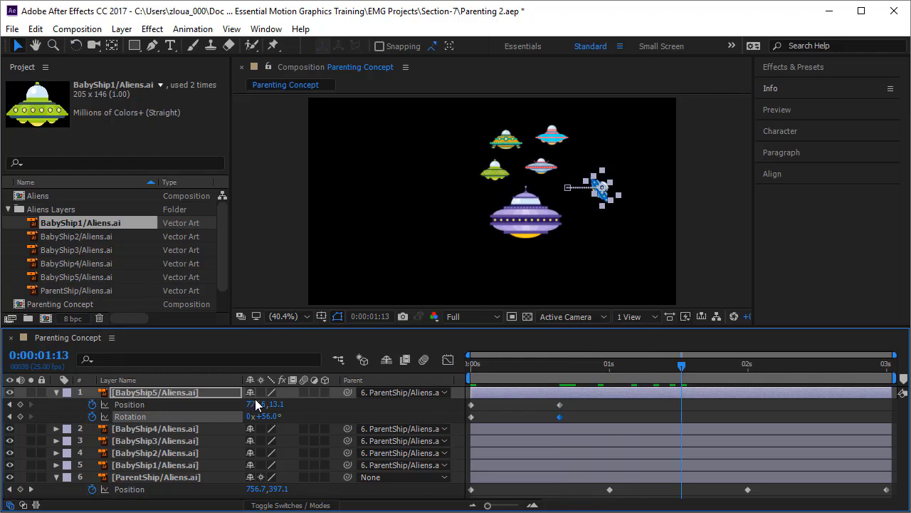
drag(255, 404, 2, 415)
drag(267, 417, 210, 430)
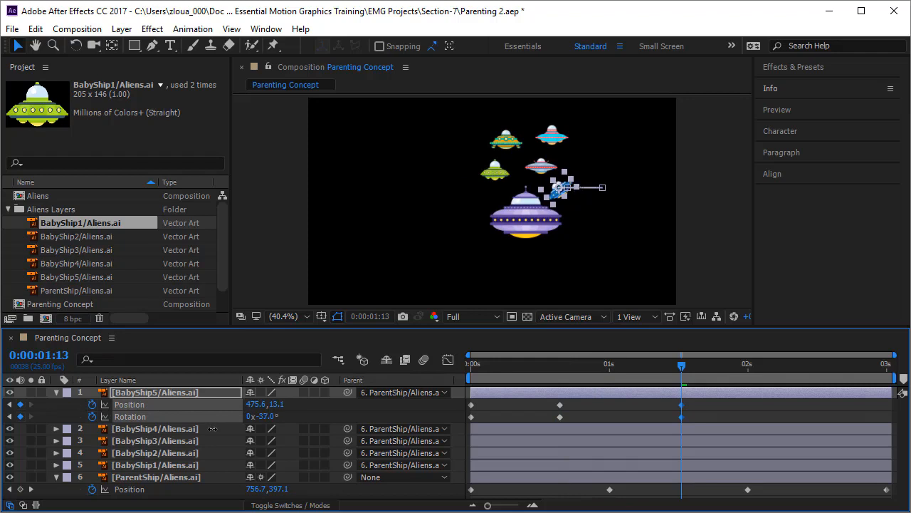
drag(682, 366, 804, 378)
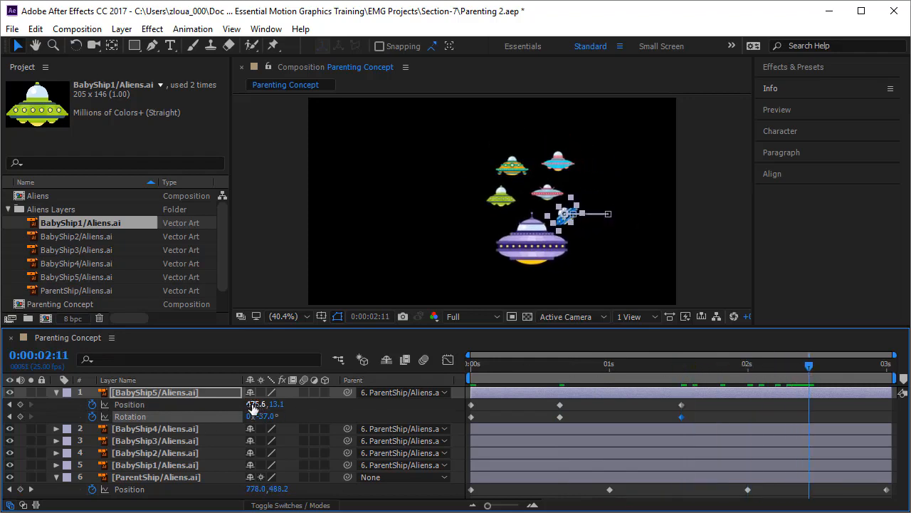
drag(255, 404, 328, 419)
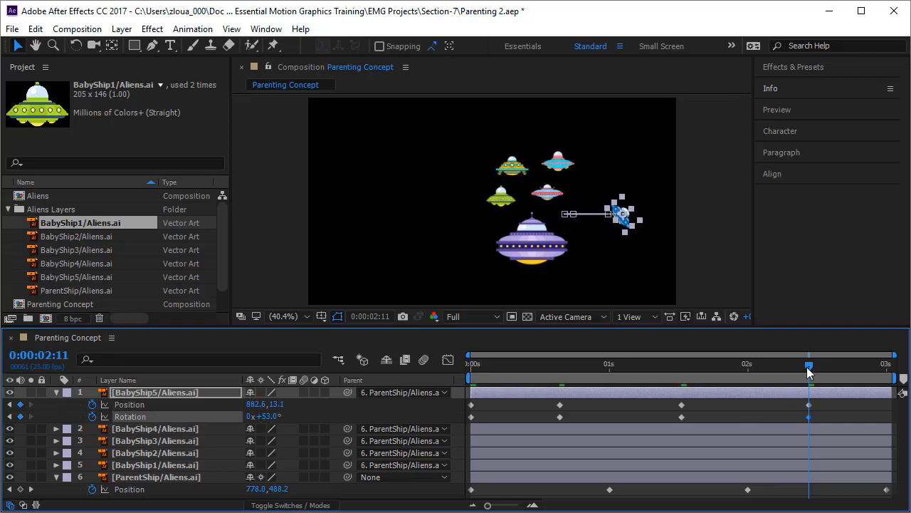
- Copy BabyShip5's initial Position and Rotation keyframes to 0:00:03:00
drag(810, 368, 893, 376)
drag(503, 407, 468, 420)
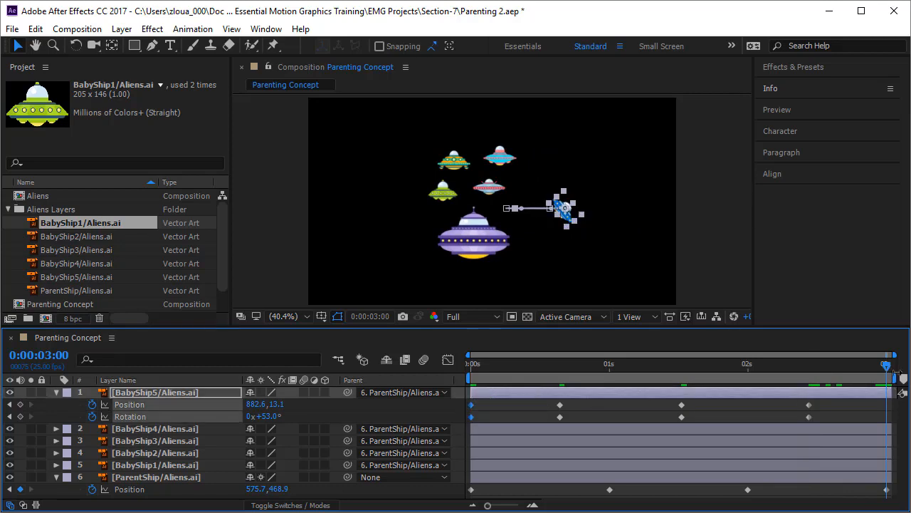
key(ctrl+v)
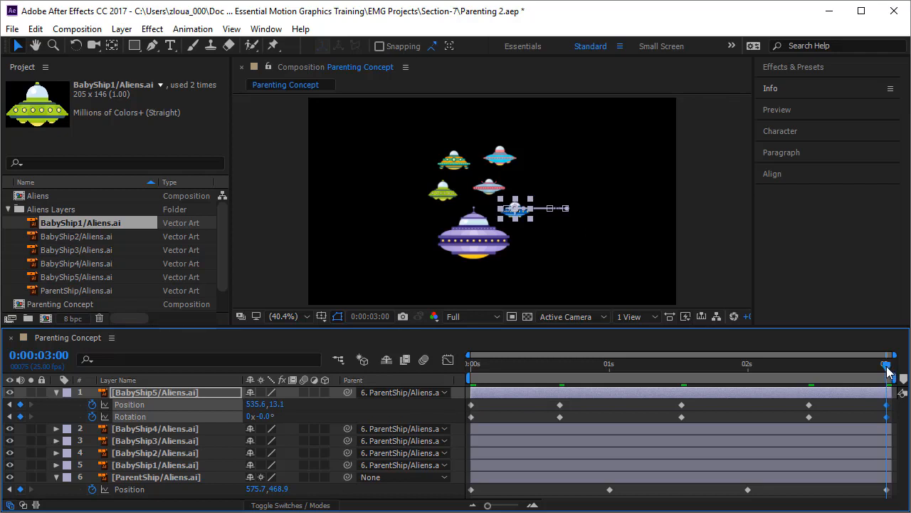
- Check the motion paths of BabyShip5 and the parent ship, and preview the combined animation from the start
drag(886, 364, 446, 439)
click(522, 411)
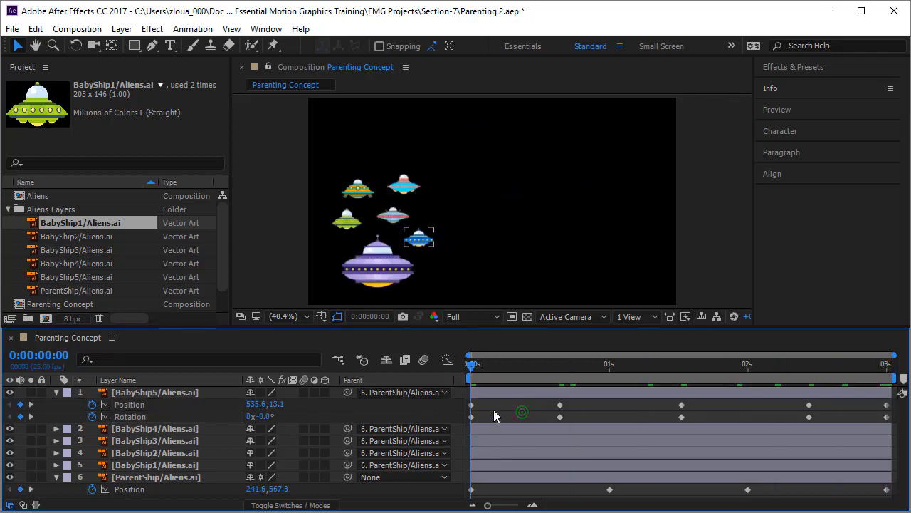
click(419, 241)
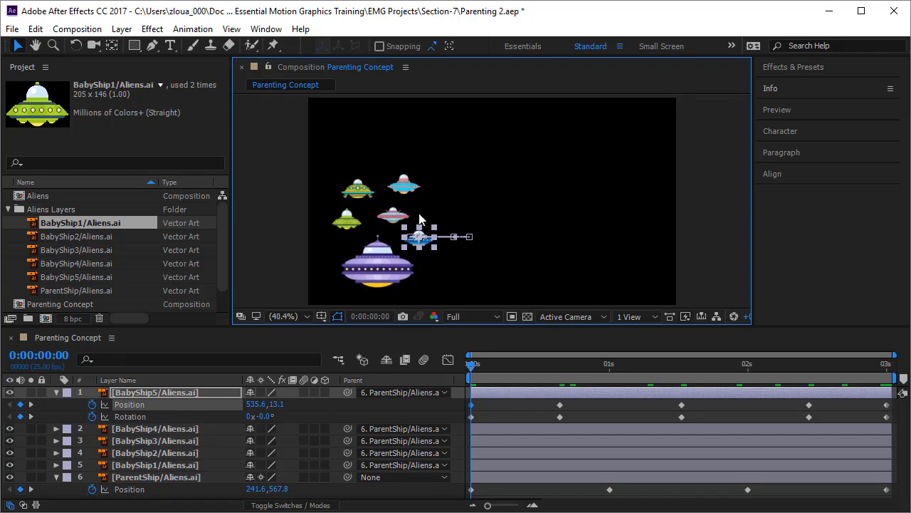
click(396, 282)
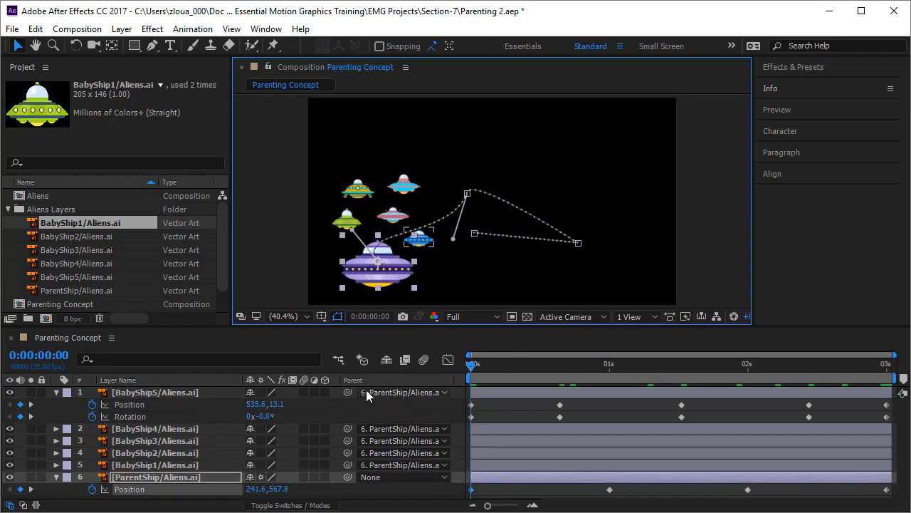
click(495, 415)
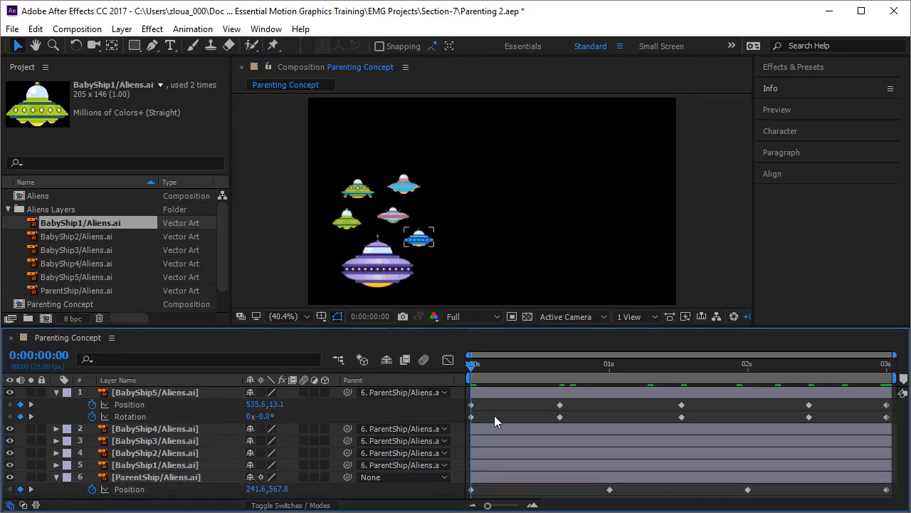
key(space)
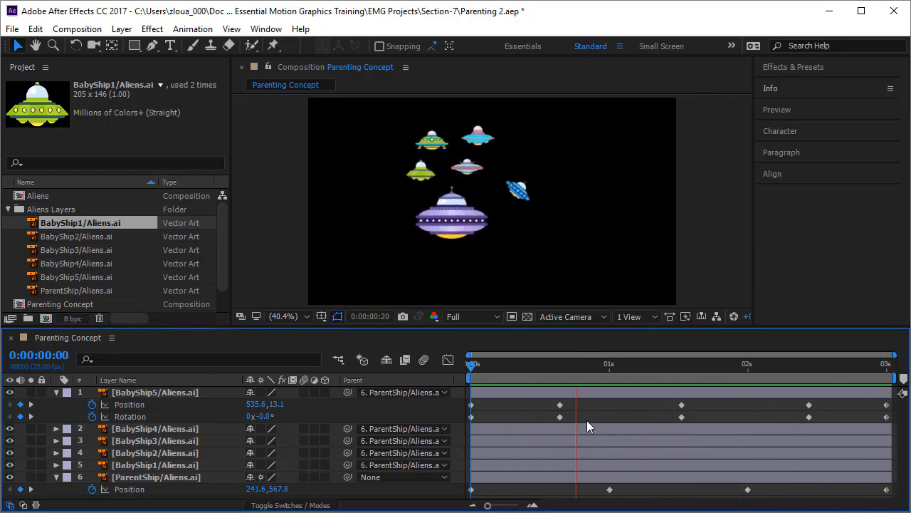
click(477, 365)
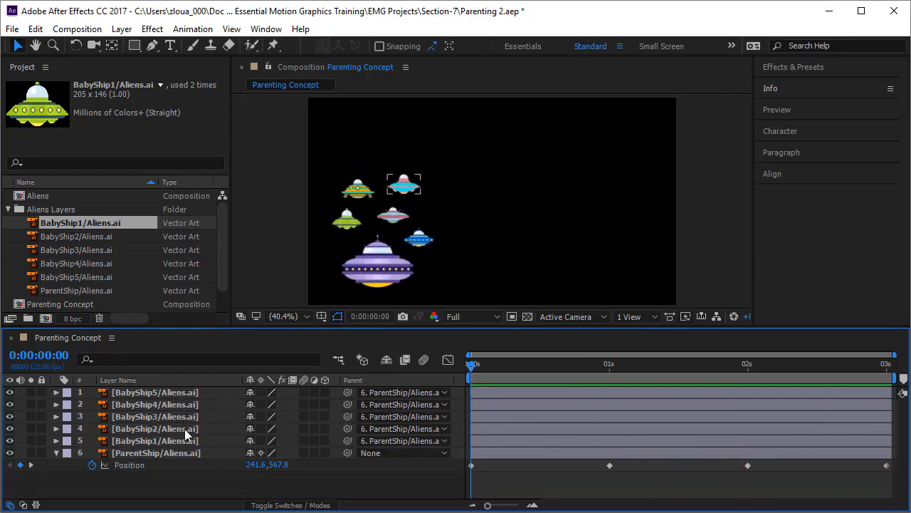
- Select the parent ship and the green, pink and blue baby ships in turn to compare which have their own motion paths
click(186, 453)
click(137, 455)
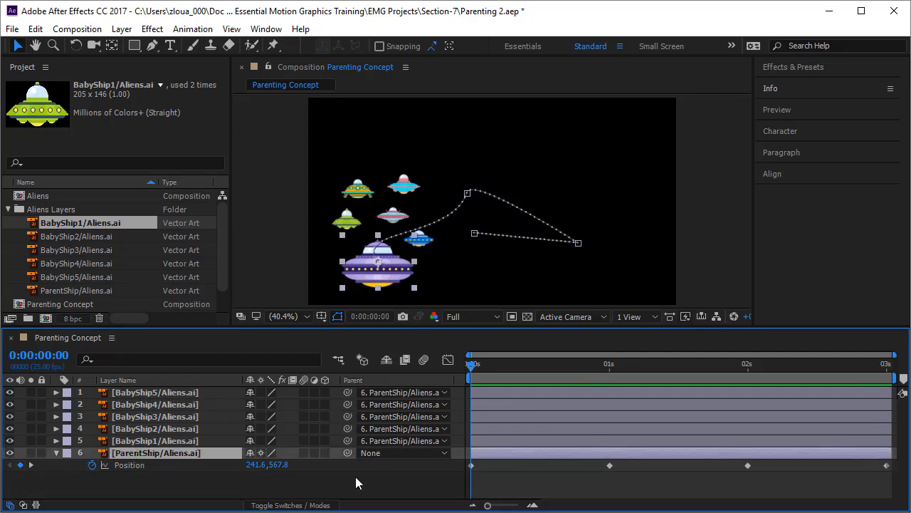
click(348, 230)
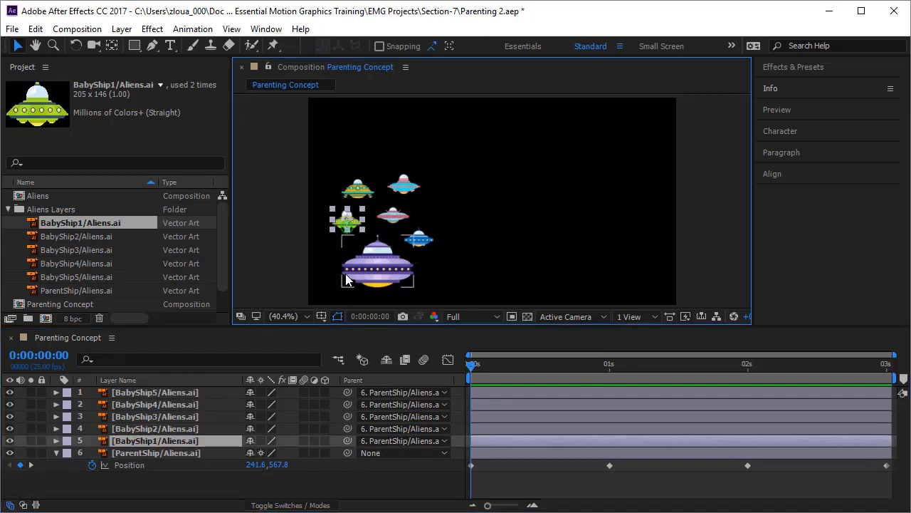
click(401, 216)
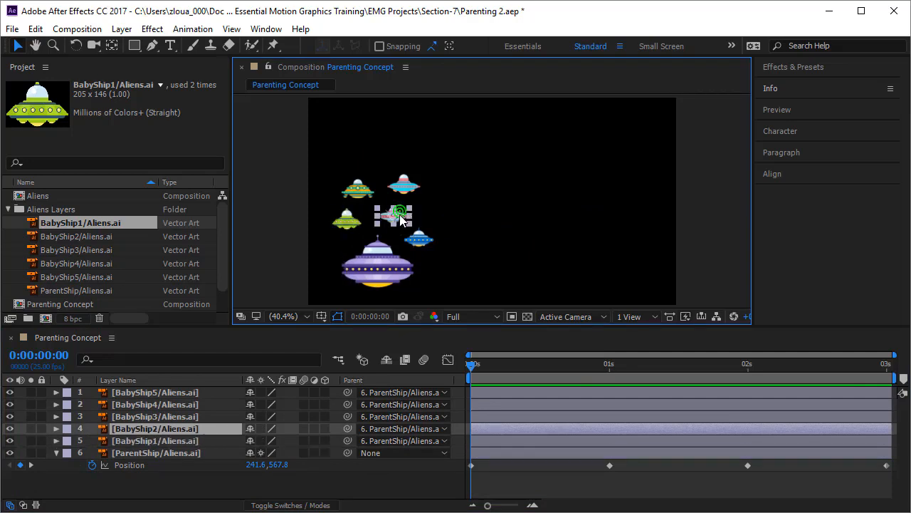
click(352, 225)
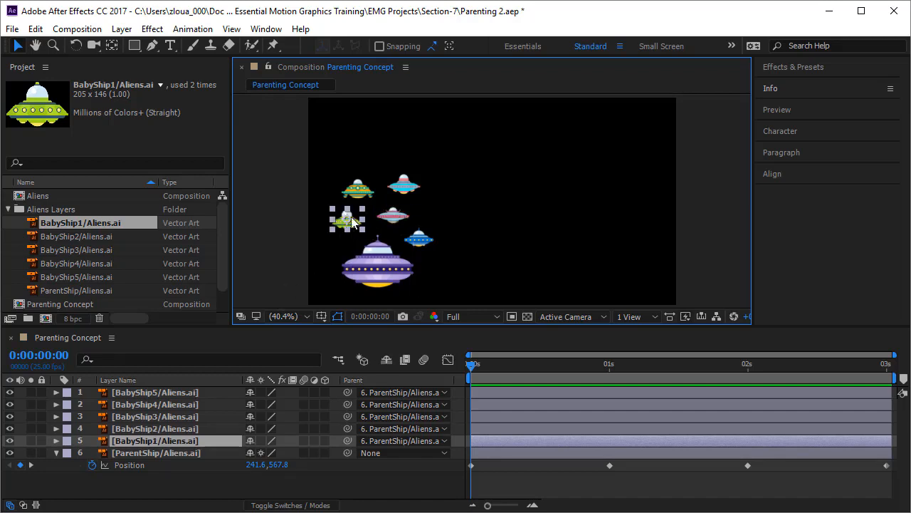
click(418, 243)
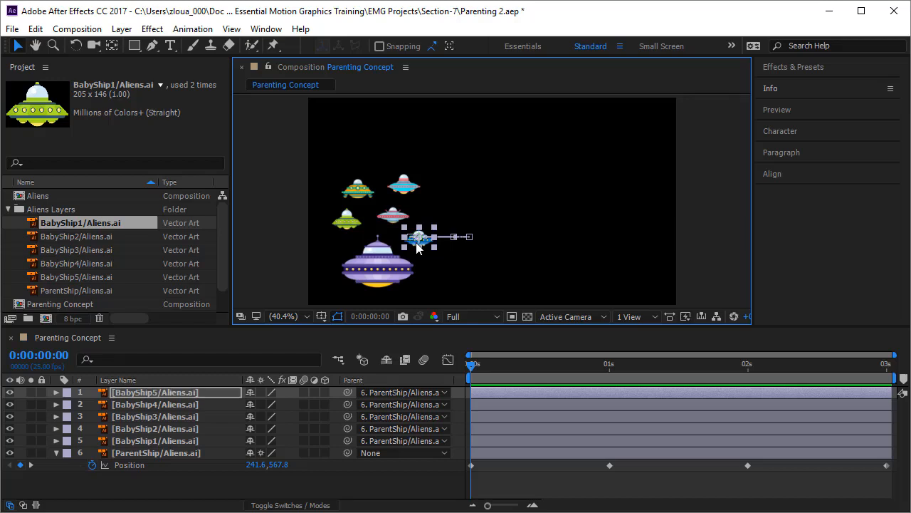
- Parent the green BabyShip1 layer to BabyShip5, and select BabyShip1, BabyShip5 and the parent ship in turn to trace the parenting chain
click(350, 225)
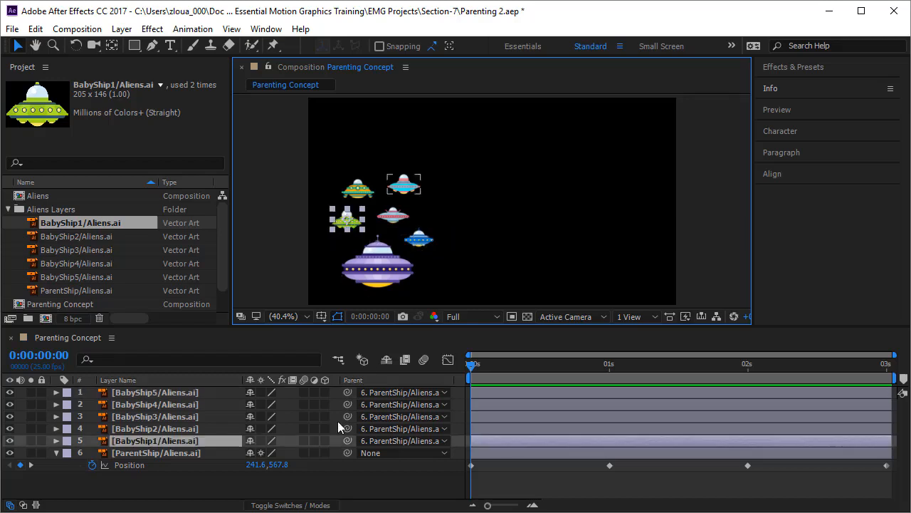
drag(348, 440, 206, 391)
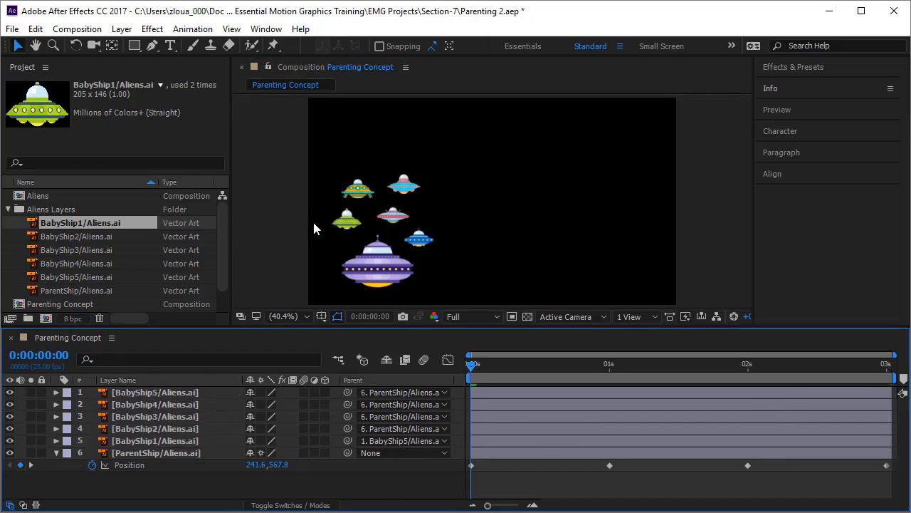
click(356, 225)
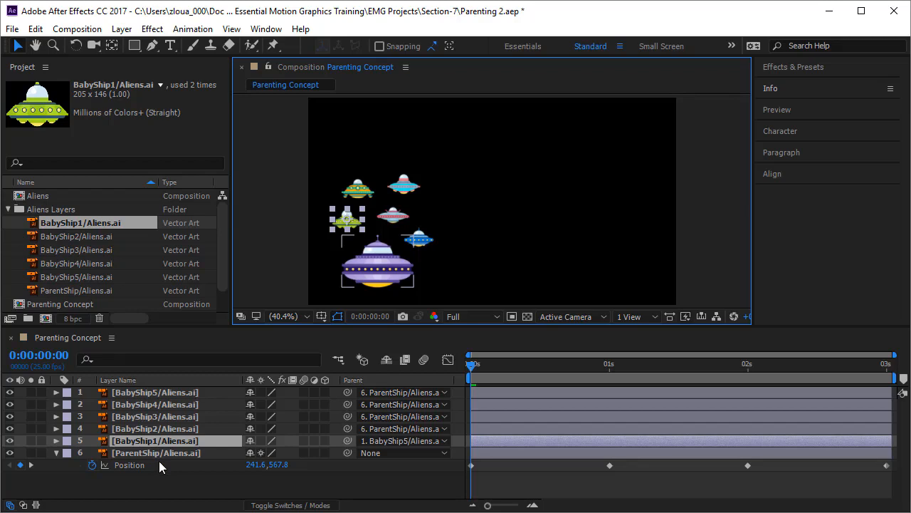
click(423, 239)
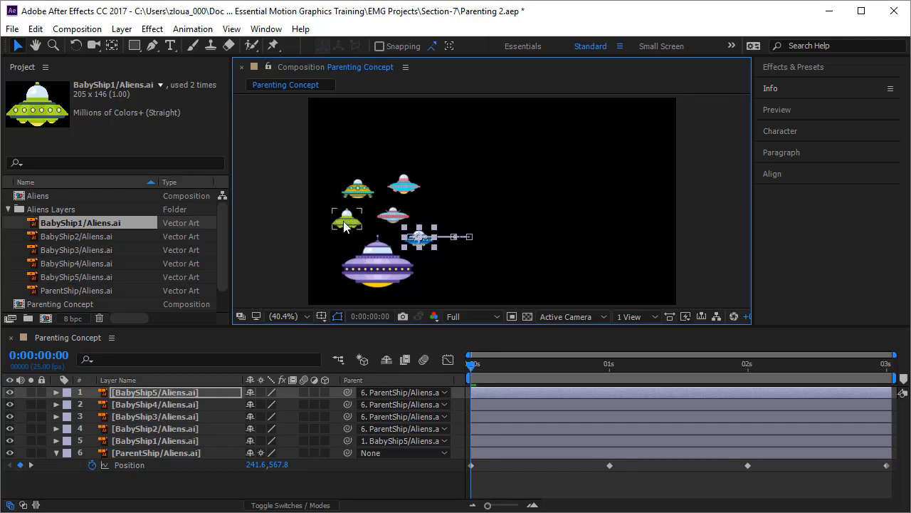
click(380, 262)
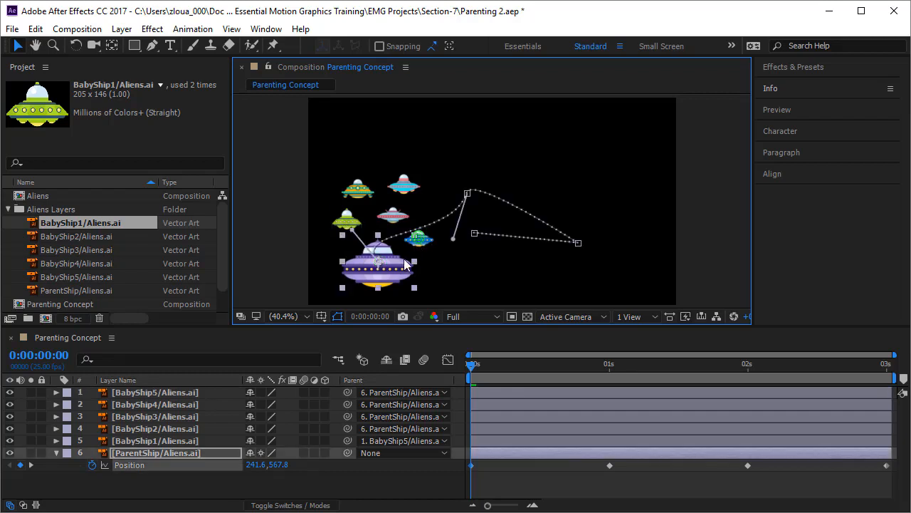
click(371, 488)
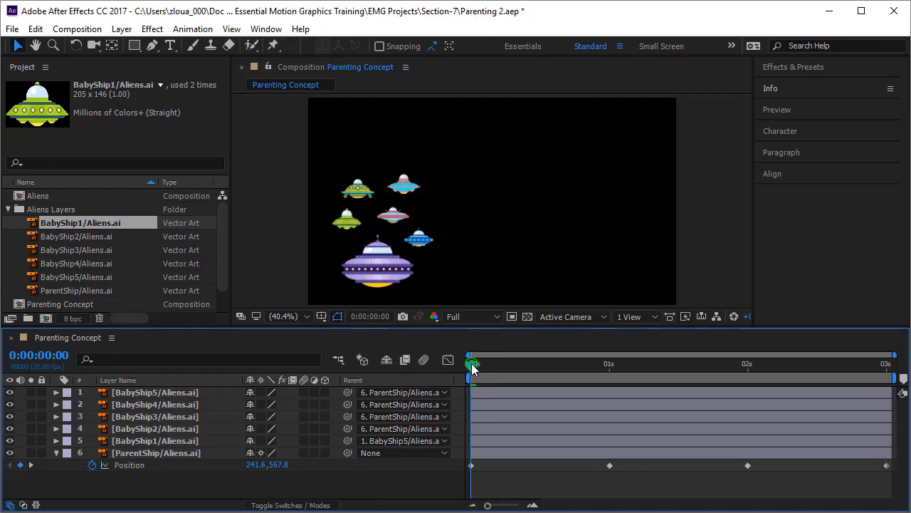
- Scrub the animation from the start to check how BabyShip1 follows BabyShip5, and return to 0:00:00:00 with the parent ship selected
drag(472, 367, 546, 384)
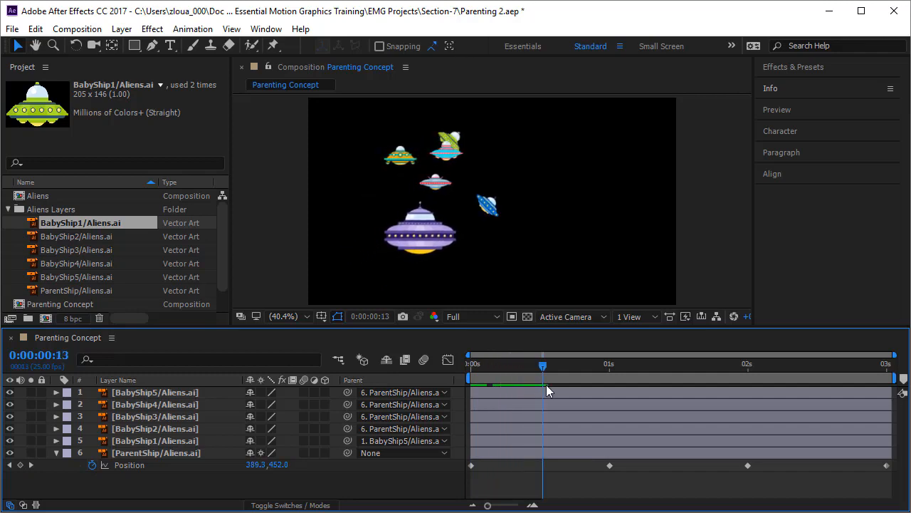
click(488, 204)
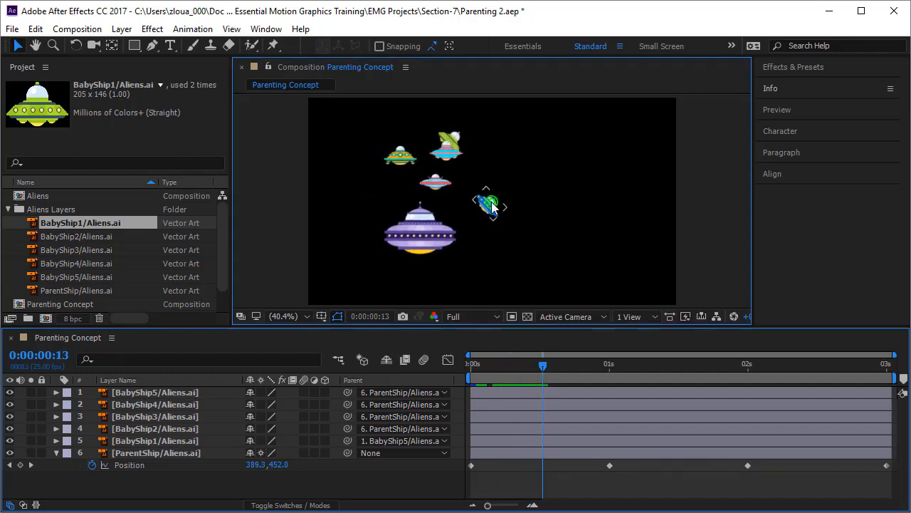
drag(549, 379, 411, 471)
click(381, 280)
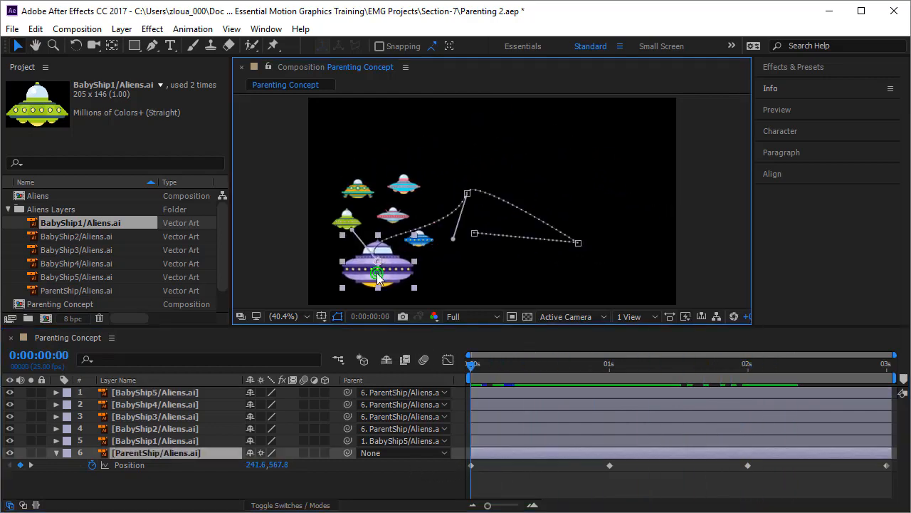